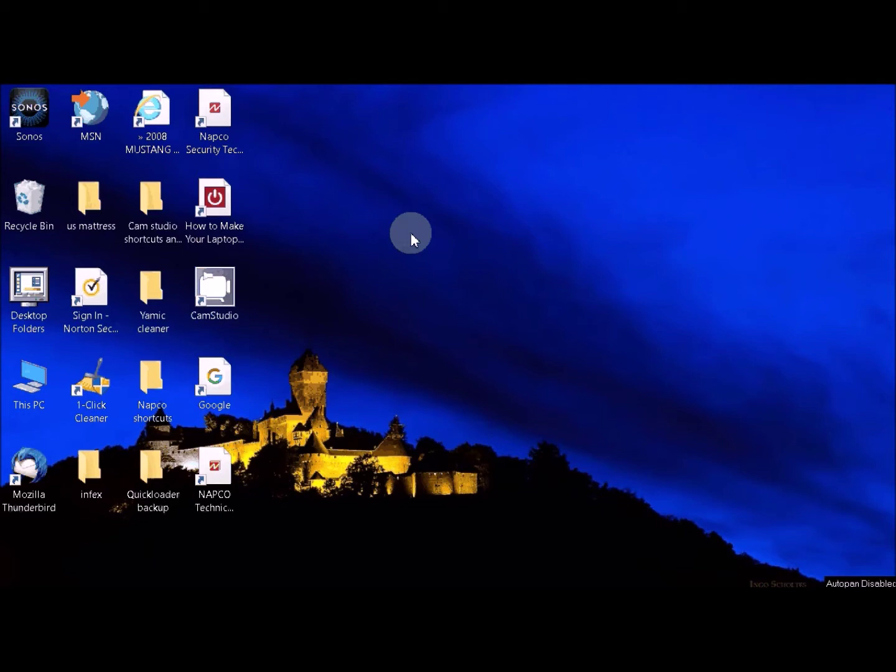
- Open the Napco Security Technologies website and go to the Security Pro login page
click(221, 124)
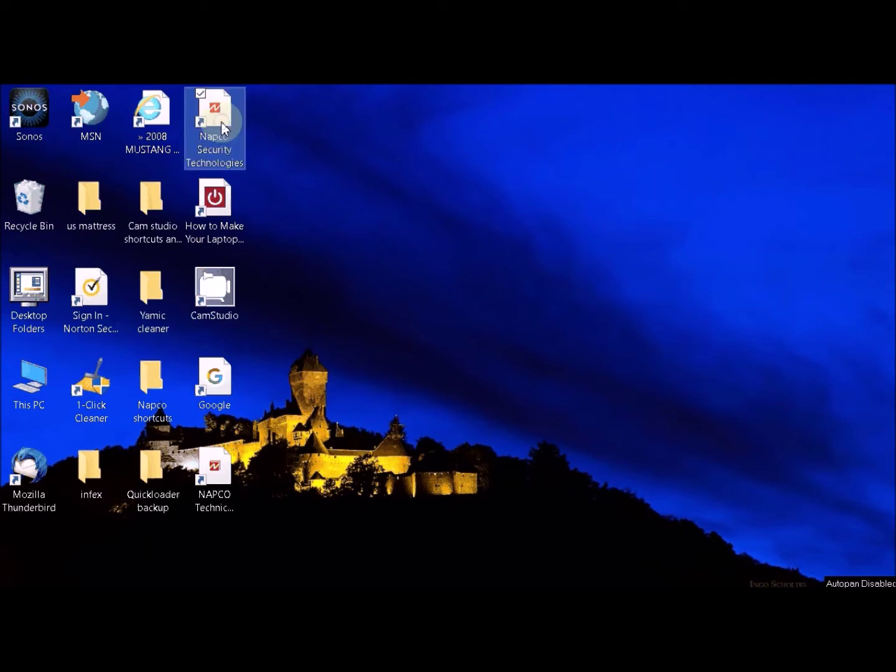
double_click(222, 124)
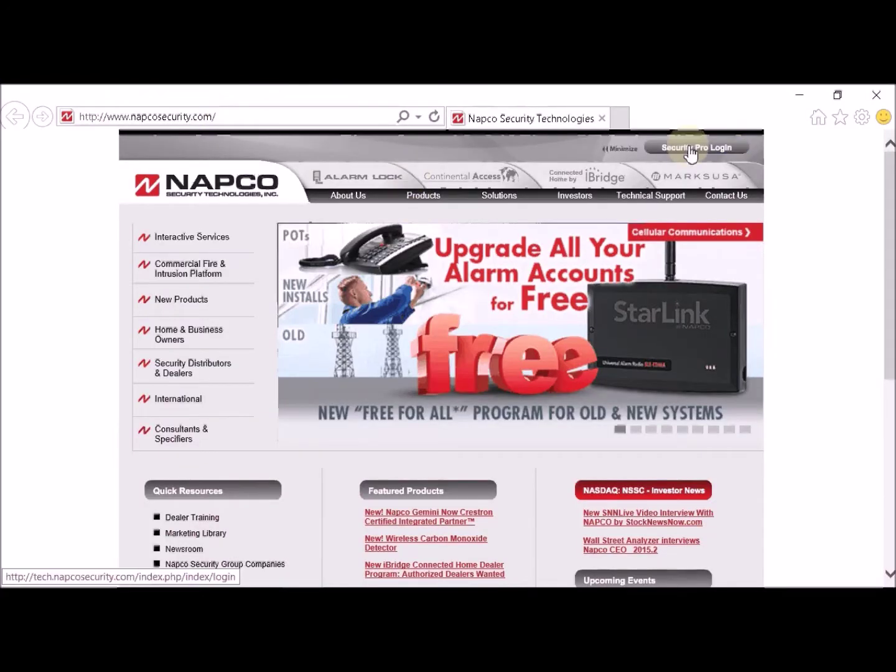
click(691, 150)
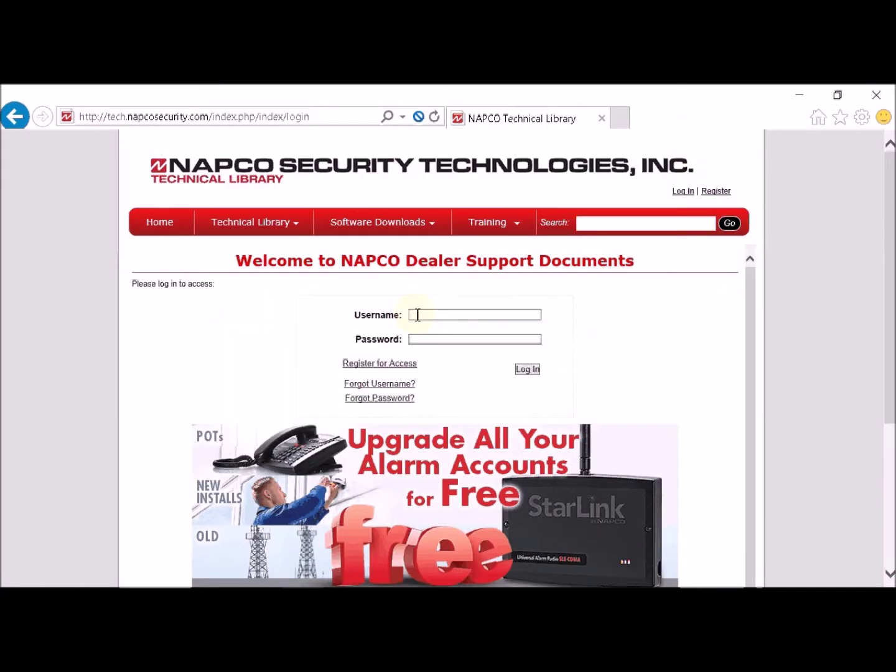
- Sign in to the NAPCO Technical Library with the dealer username and password
click(418, 315)
key(Tab)
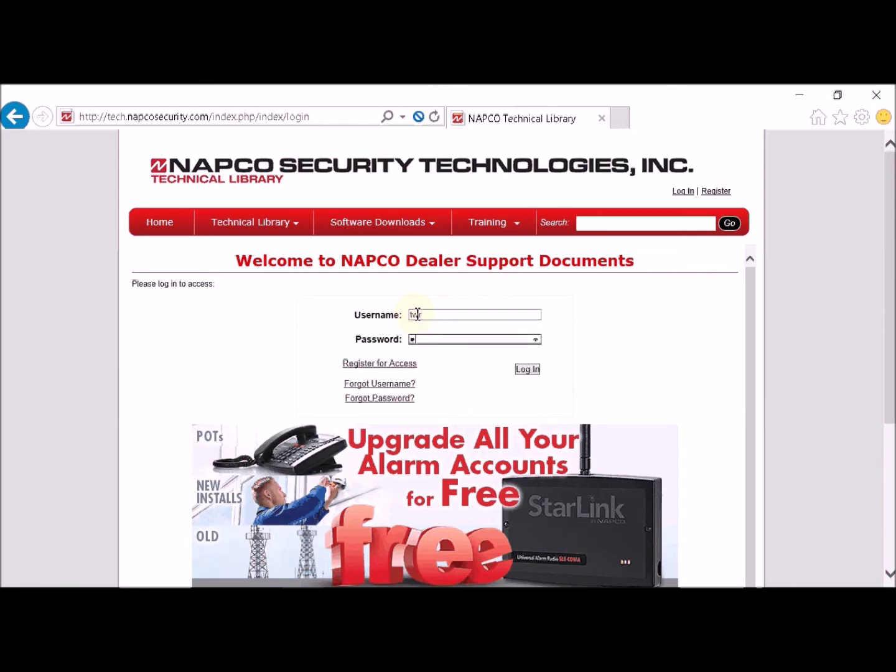
key(Return)
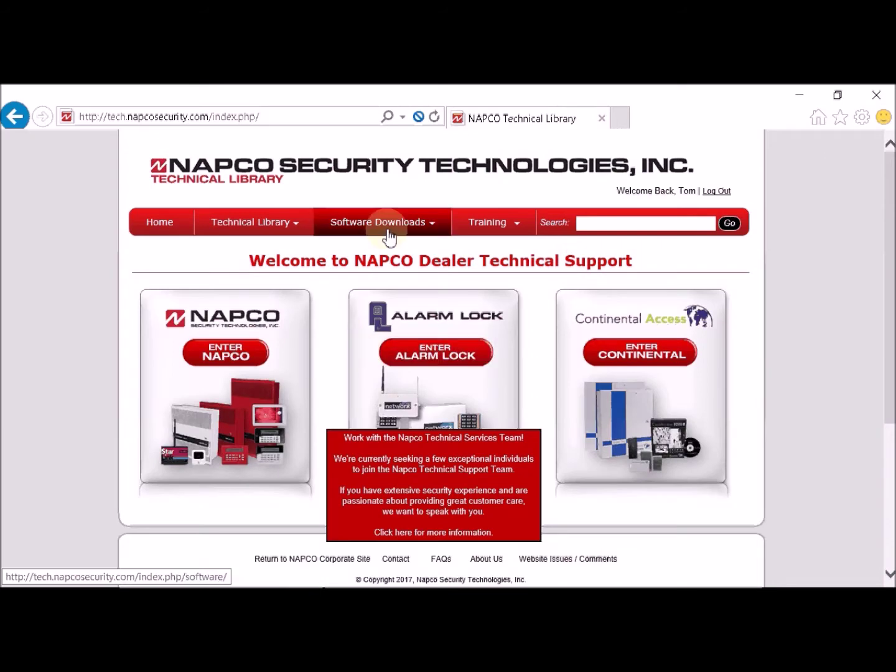
- From NAPCO Software Downloads, download PCD-Windows Quickloader Software V6.3.6 (Qlwrel_6.3.6.zip)
mouse_move(378, 249)
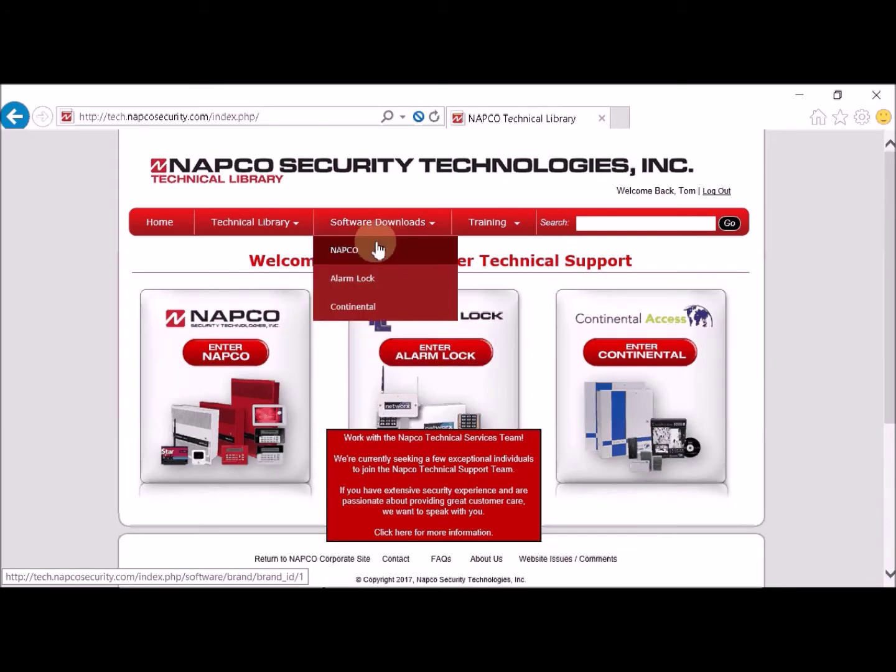
click(372, 251)
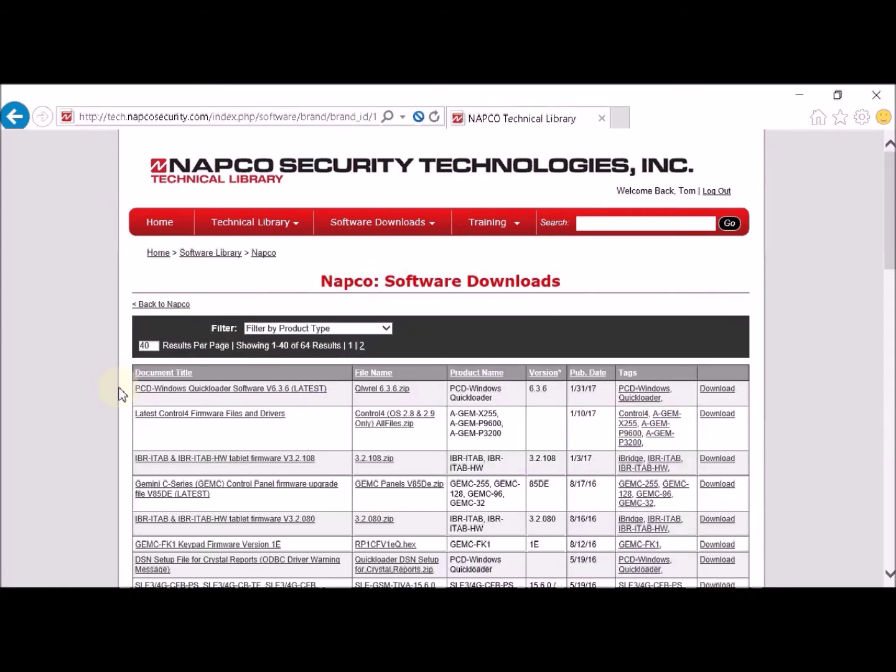
scroll(132, 373, down, 1)
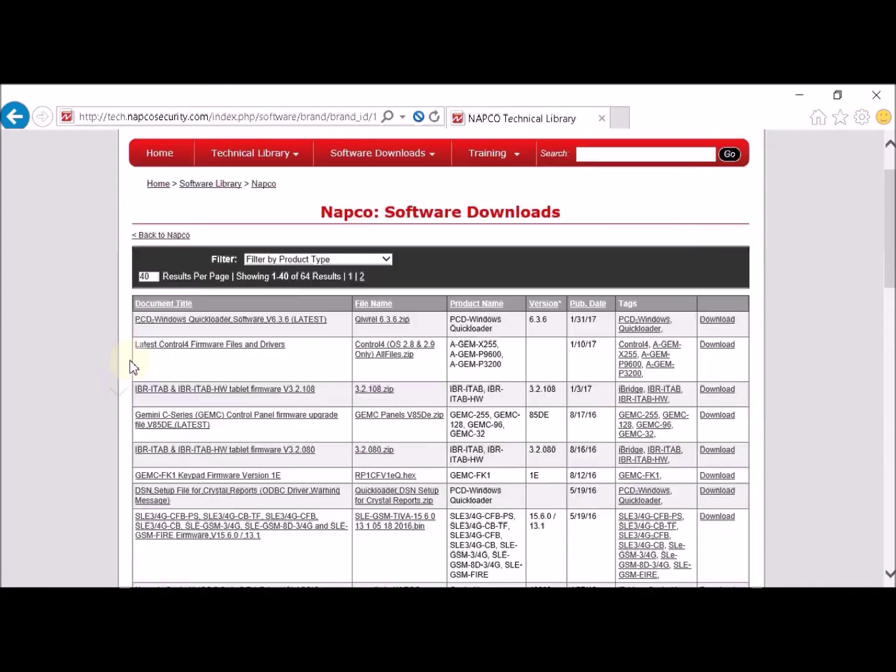
click(200, 320)
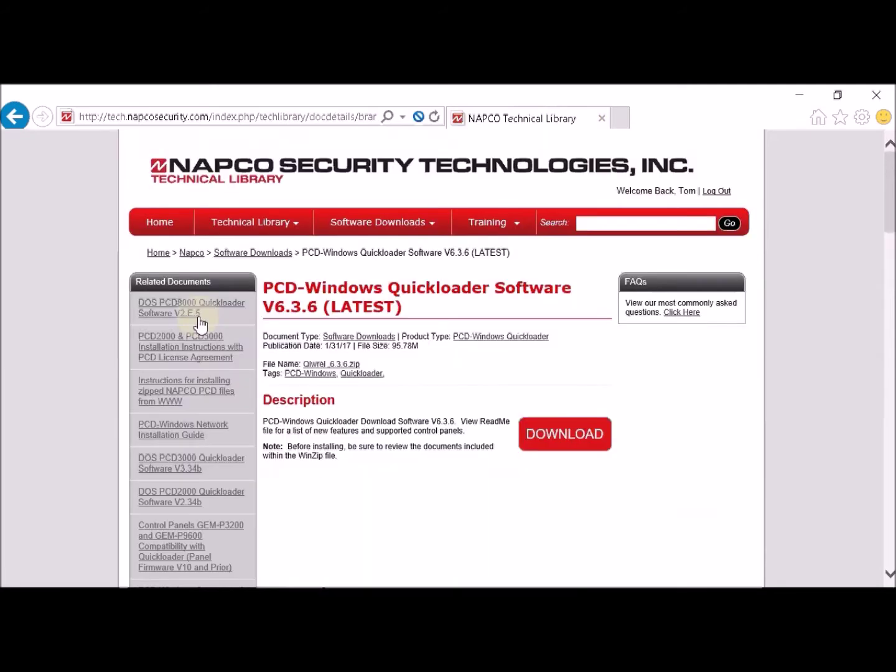
click(574, 435)
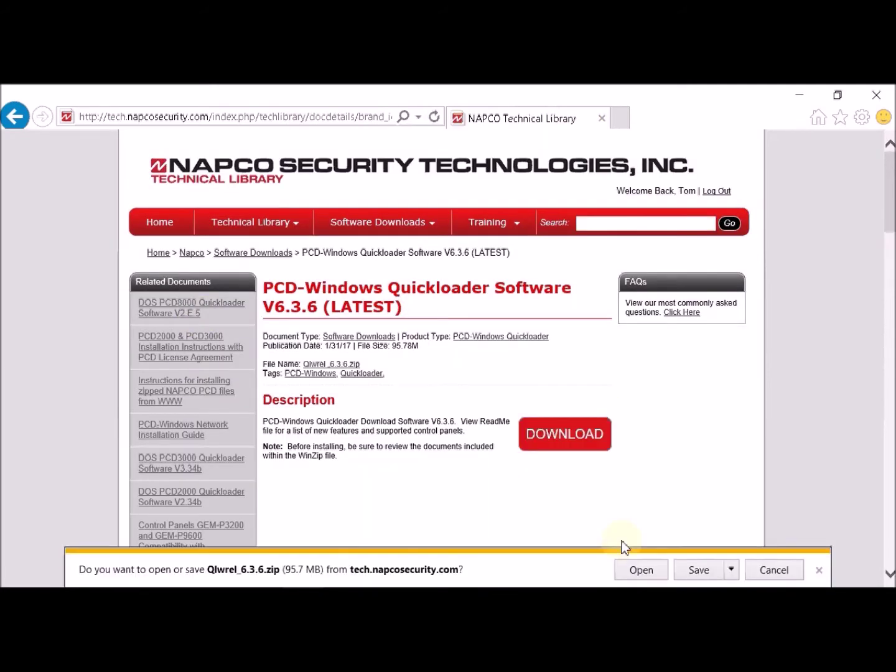
- Open the downloaded Qlwrel_6.3.6.zip from the download notification bar
click(637, 574)
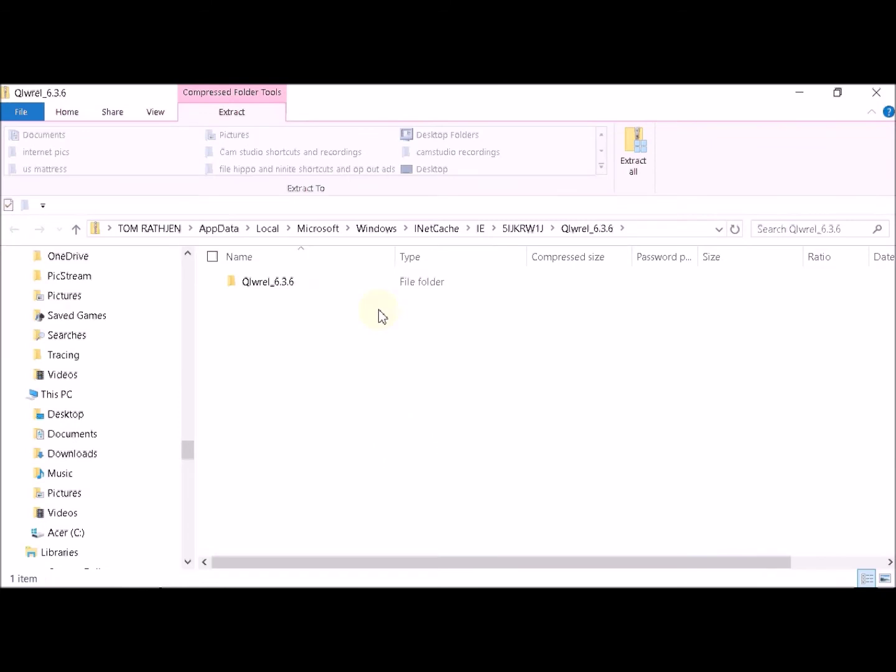
- Run the QLWREL installer from the zipped Qlwrel_6.3.6 folder without extracting
double_click(262, 283)
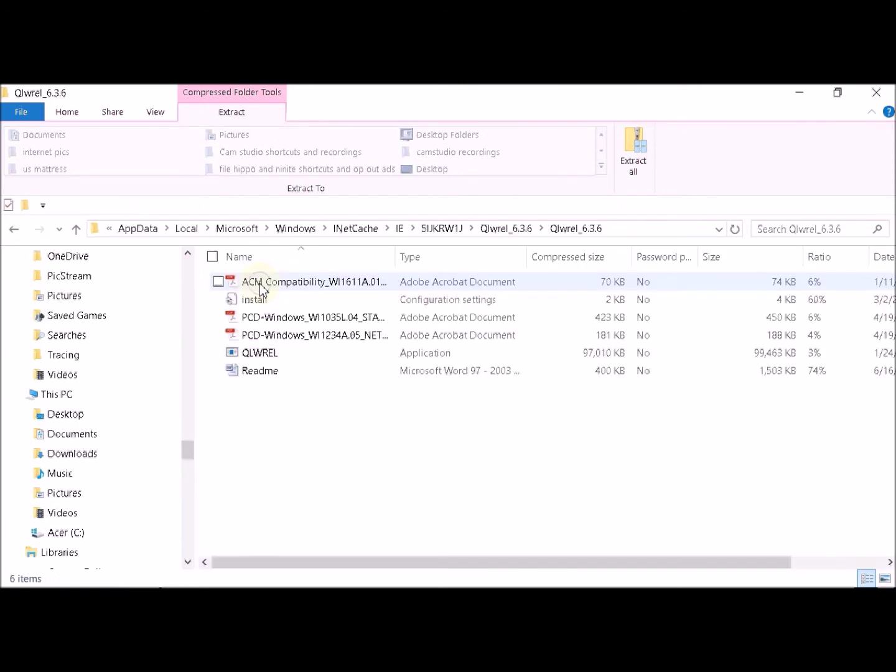
double_click(266, 354)
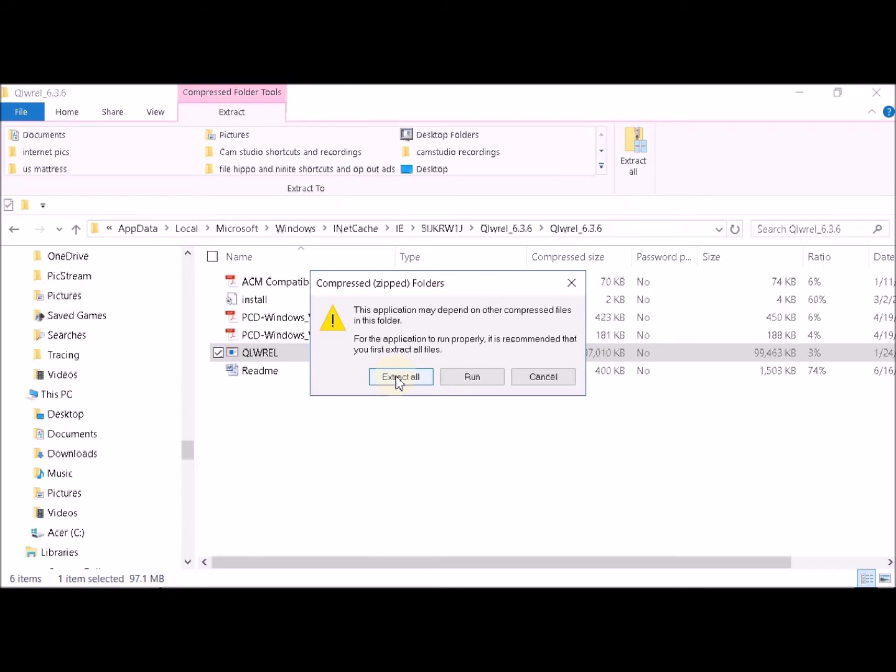
click(466, 378)
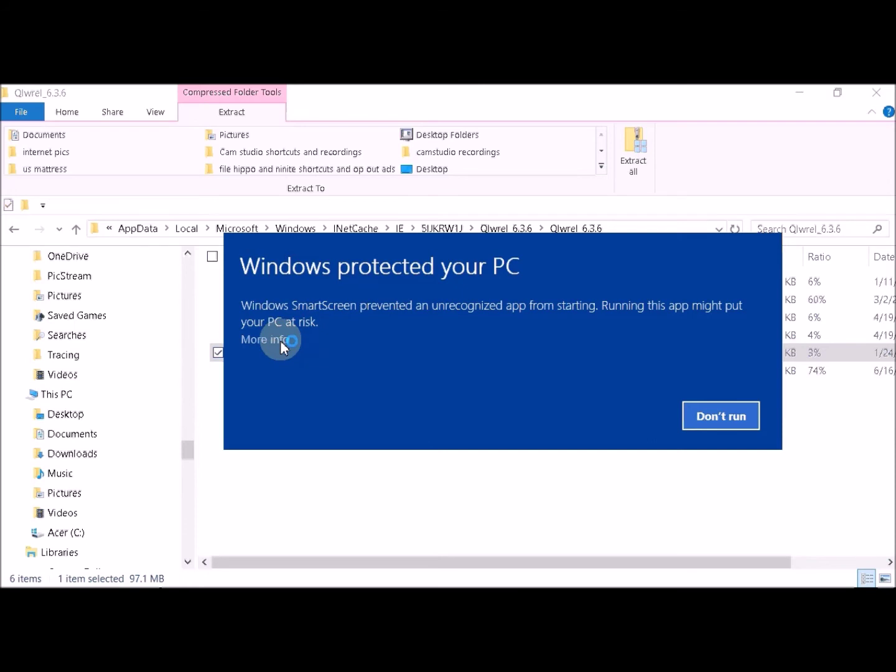
- Bypass the SmartScreen warning with More info and Run anyway
click(281, 340)
click(600, 423)
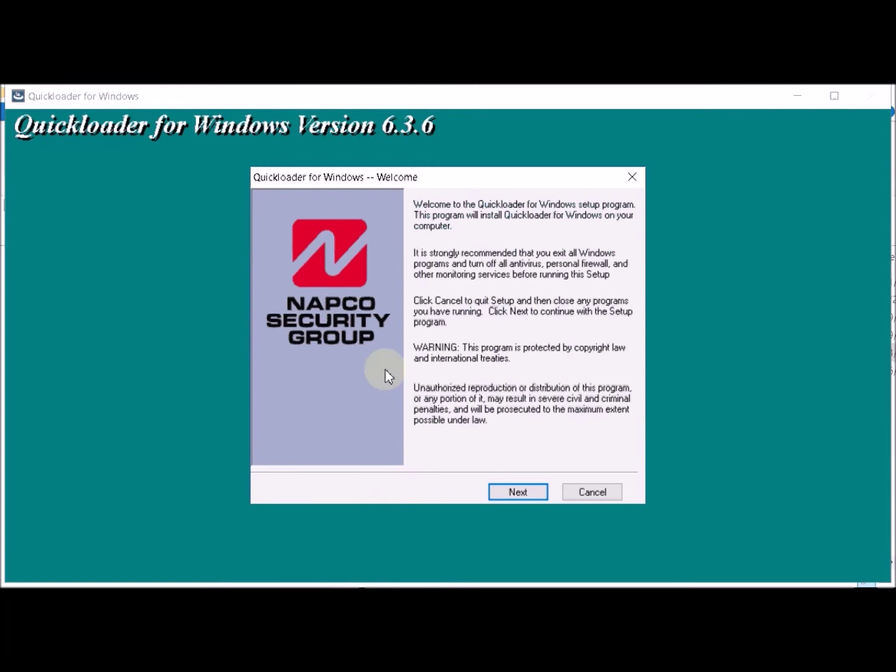
- Accept the Quickloader licence agreement and continue past the readme page
click(512, 493)
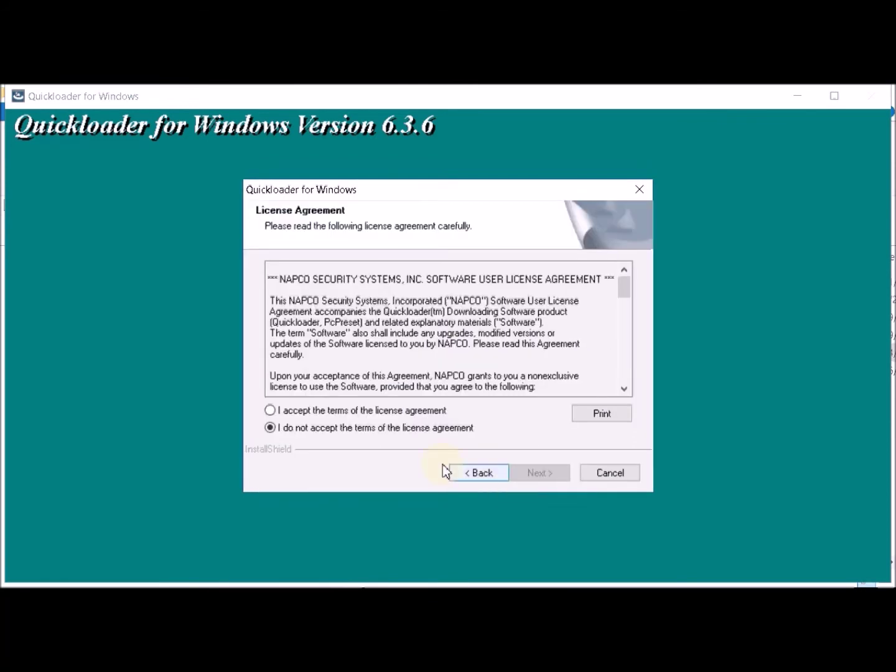
click(281, 411)
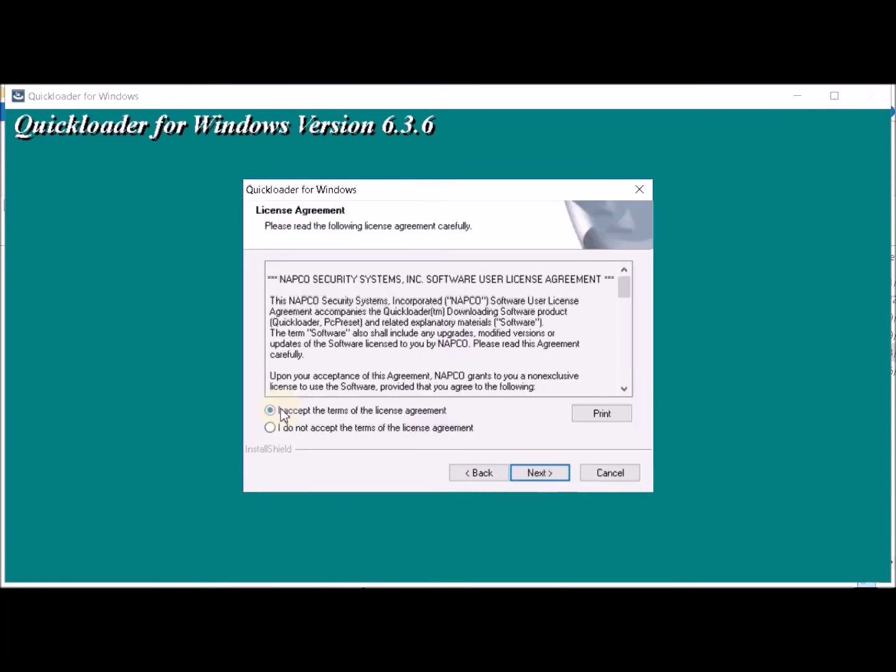
click(548, 478)
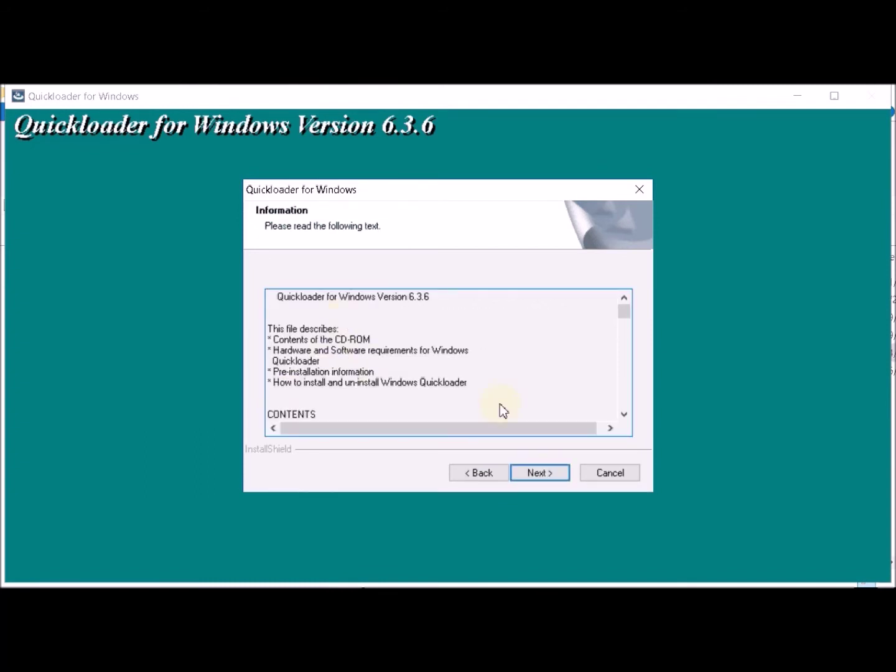
click(537, 477)
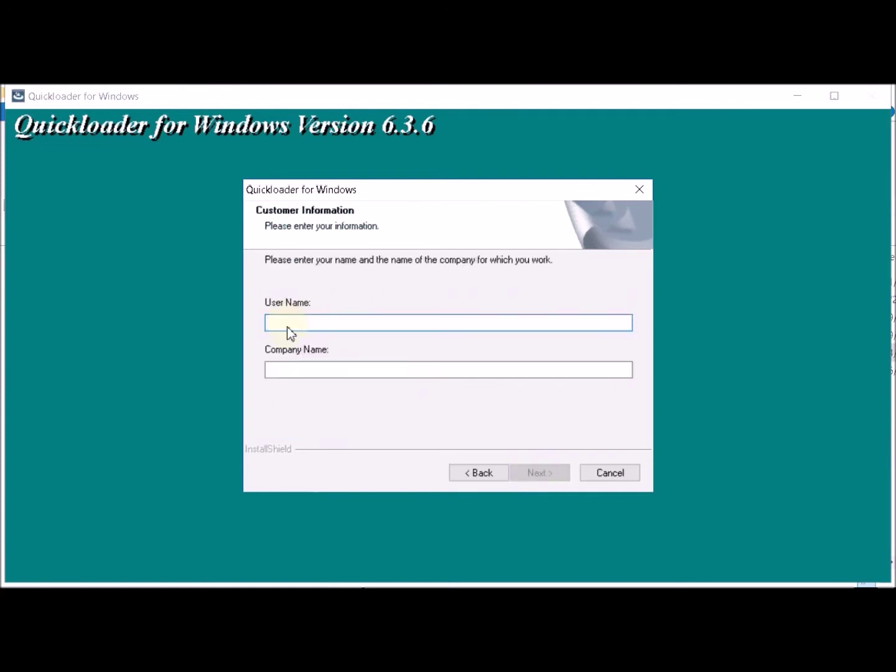
- Enter the user's name and company name 'Napco Security' as customer information
text(Tom)
click(284, 367)
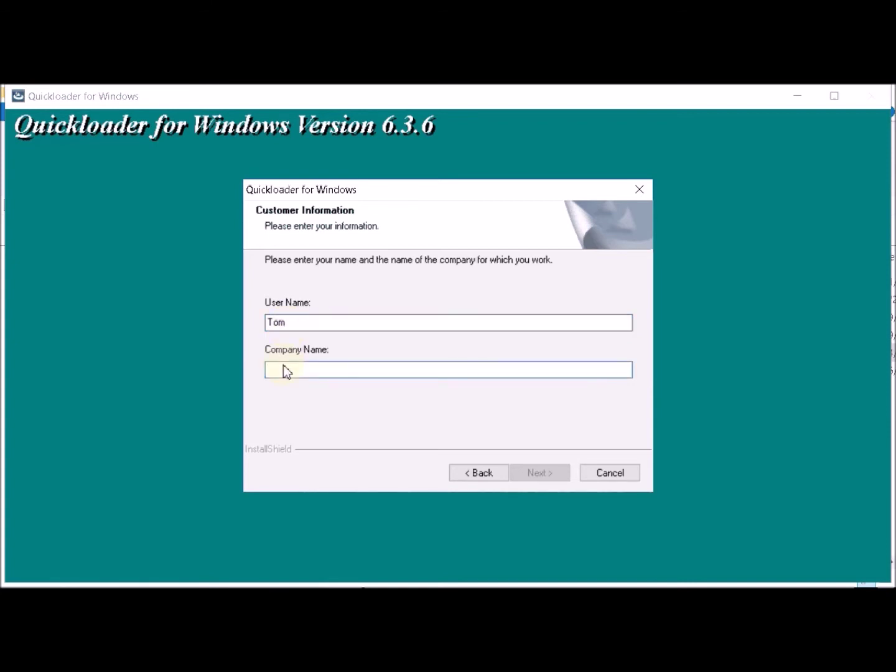
text(Napco)
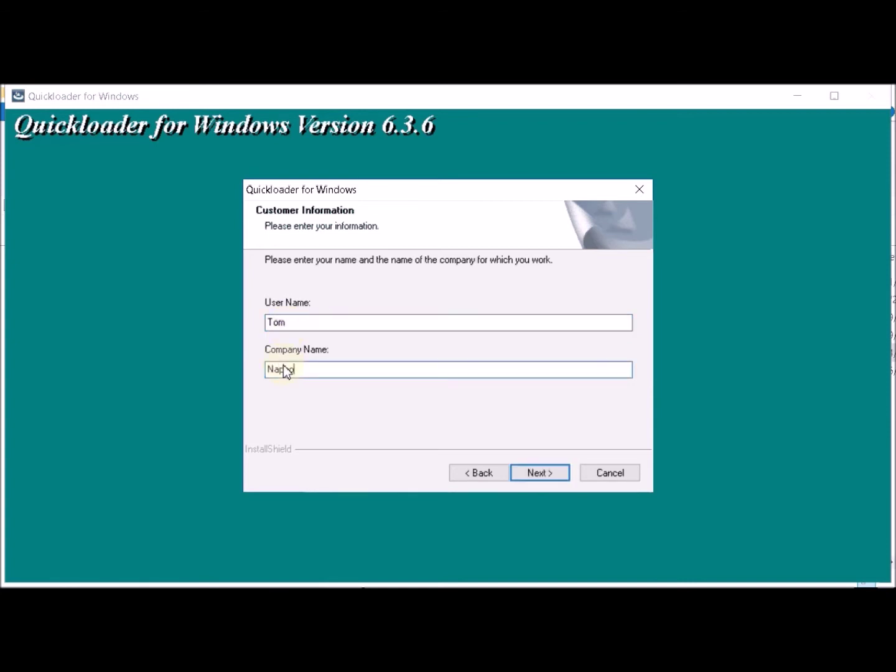
text( Security)
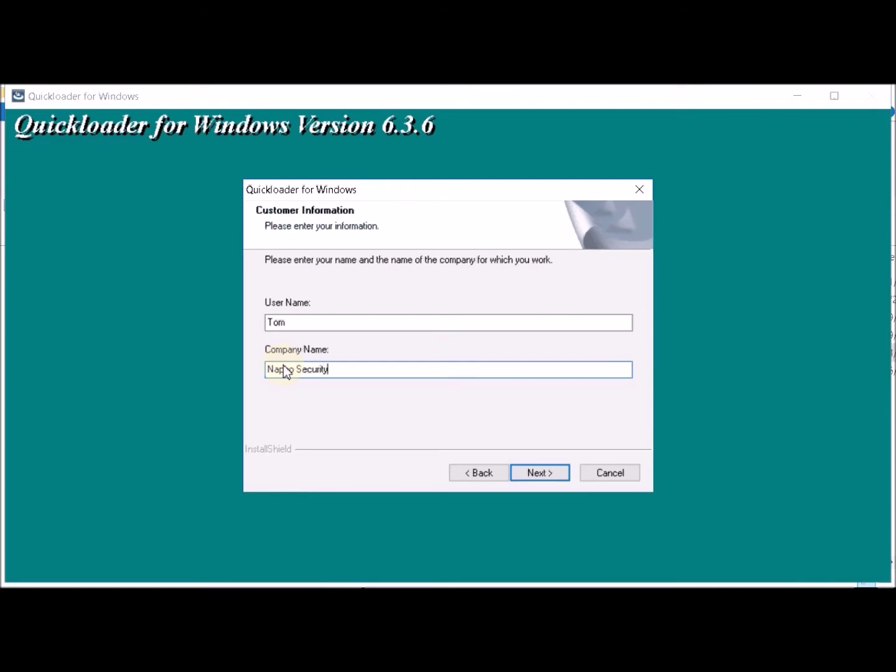
click(532, 474)
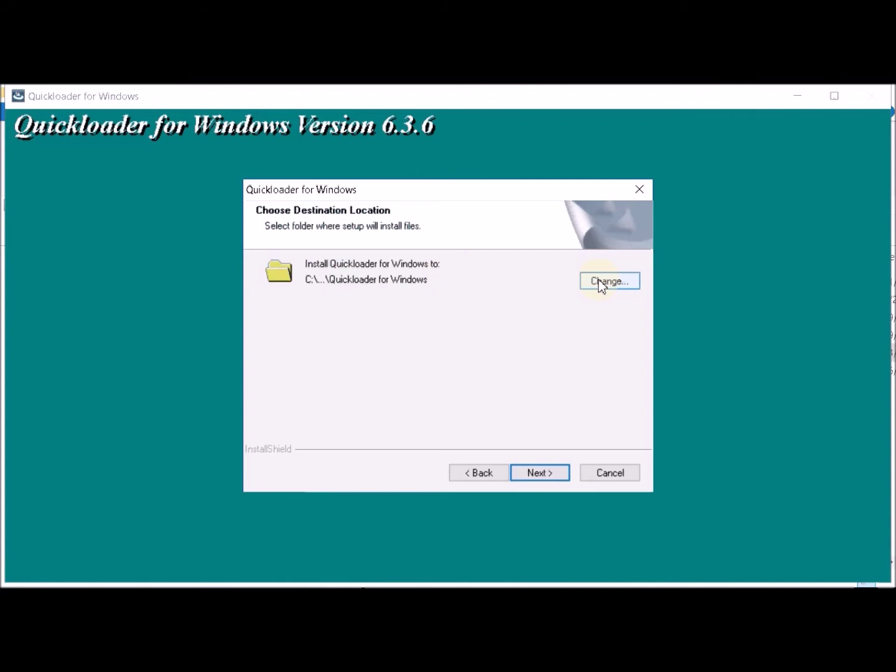
- Keep default install folder, database directory and Napco Security Group program folder, then finish installing
click(546, 477)
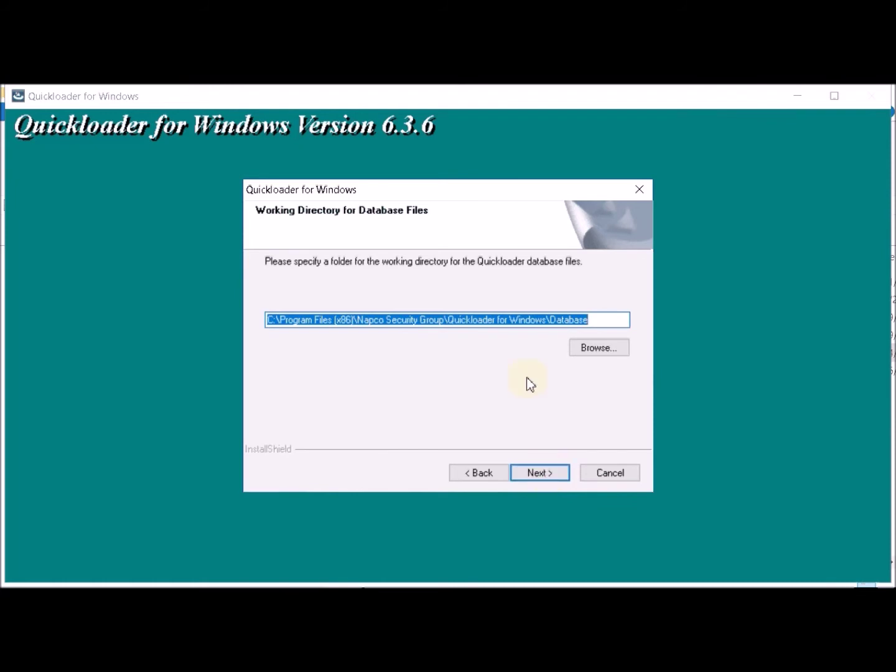
click(535, 477)
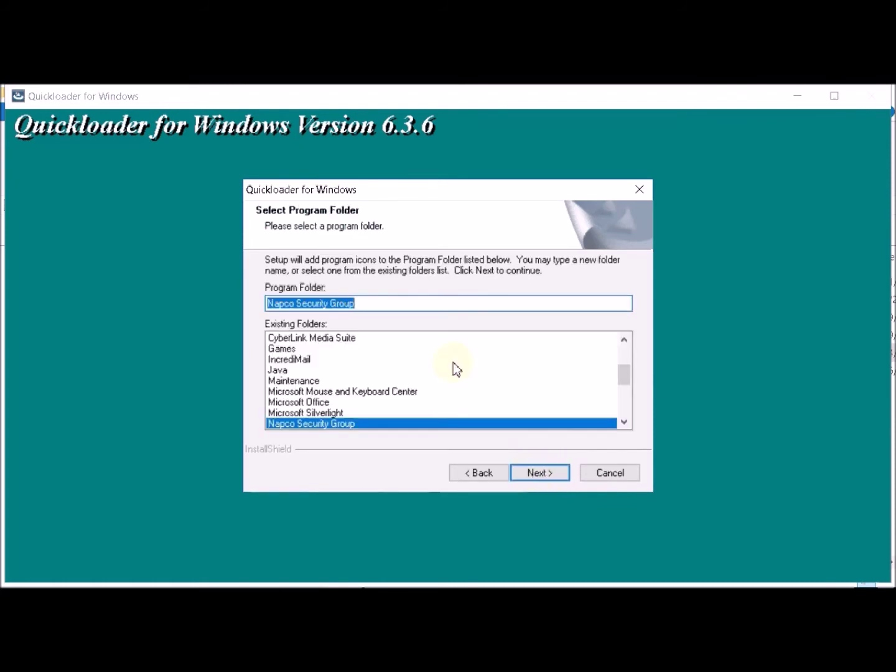
click(534, 477)
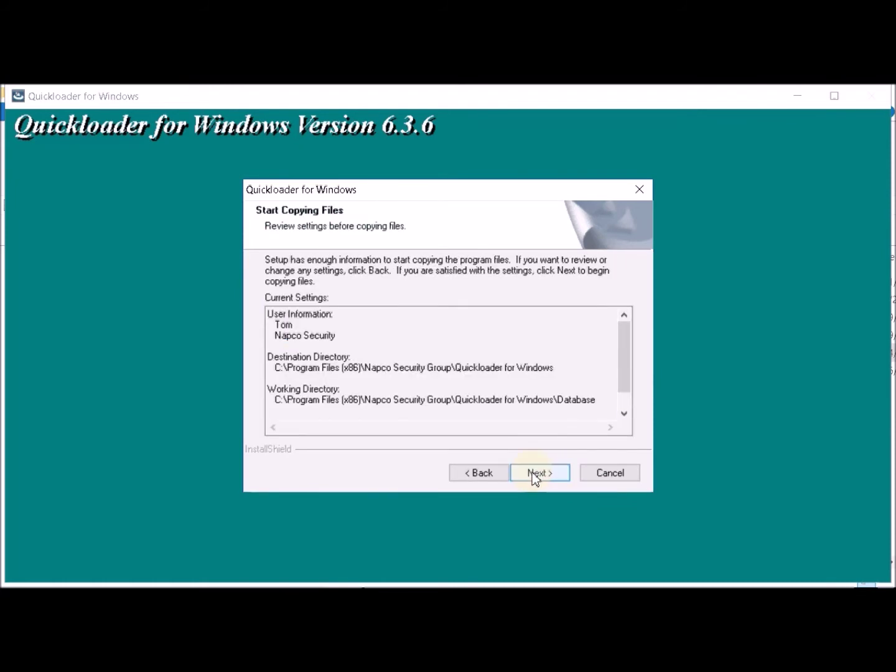
click(534, 476)
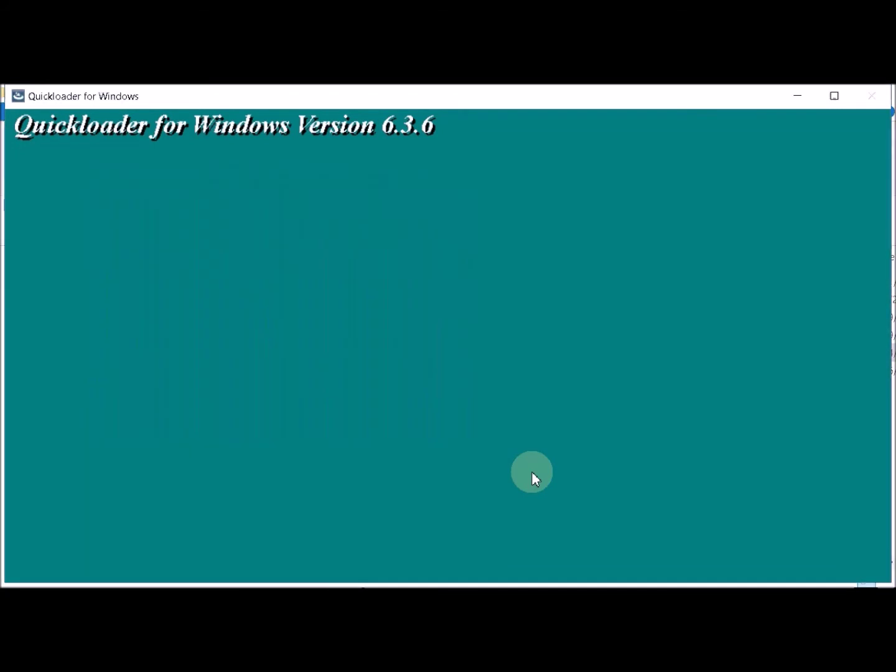
click(535, 474)
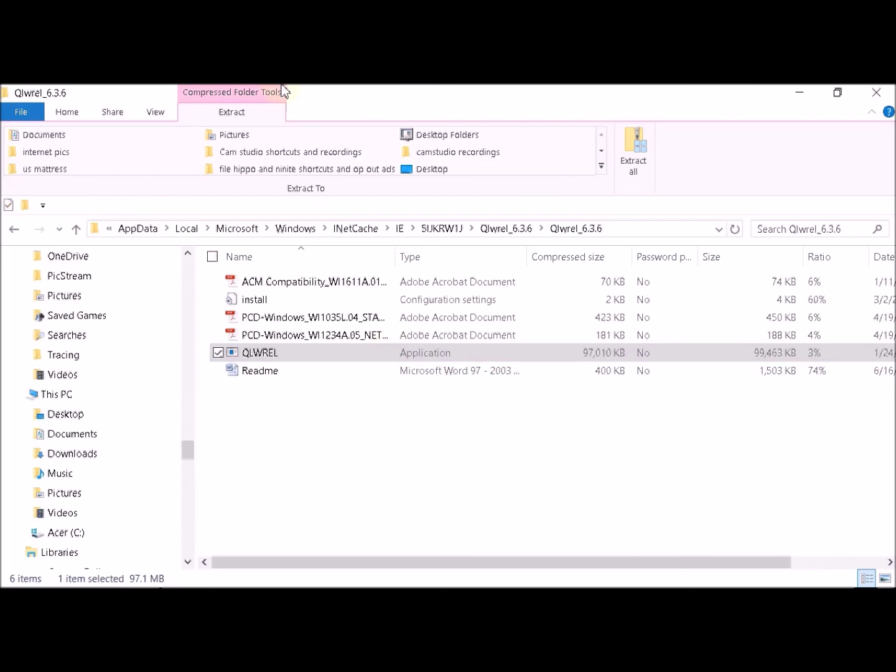
- Return to the site and open page 2 of the NAPCO software downloads
click(882, 92)
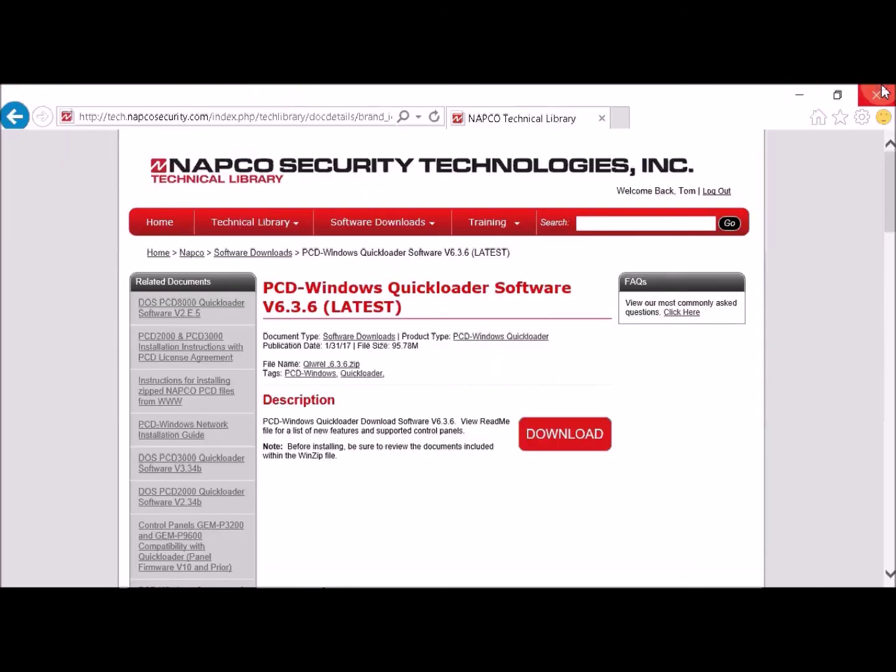
mouse_move(378, 236)
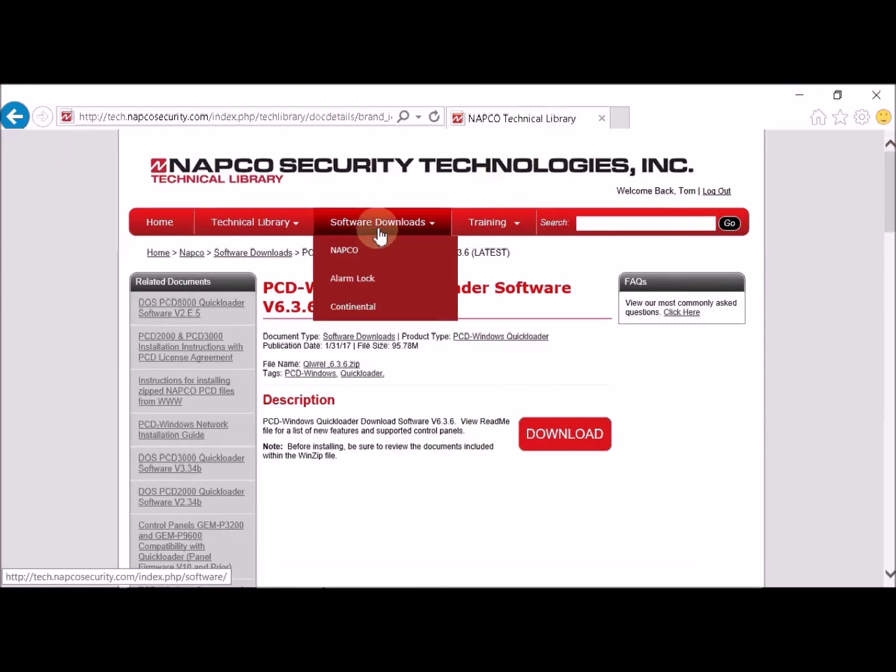
click(355, 251)
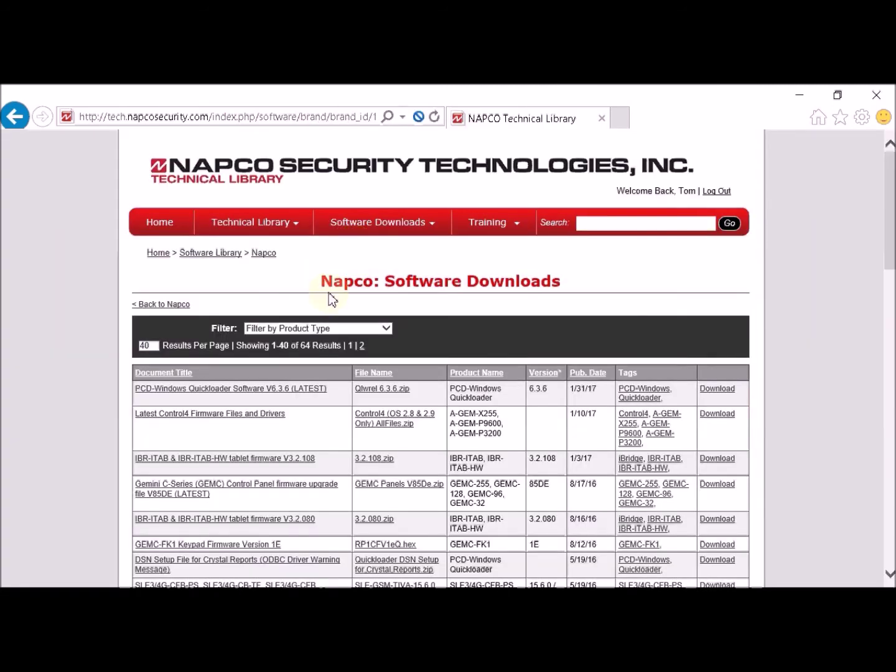
click(362, 347)
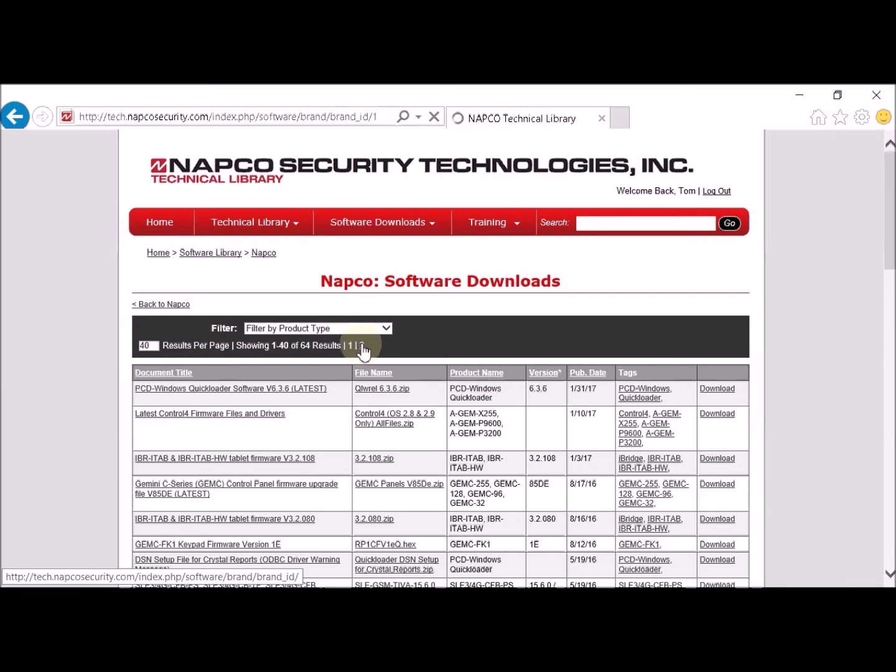
- Download the USB to RS-232 cable drivers (CDM20814_Setup.zip) and open the zip
scroll(319, 373, down, 2)
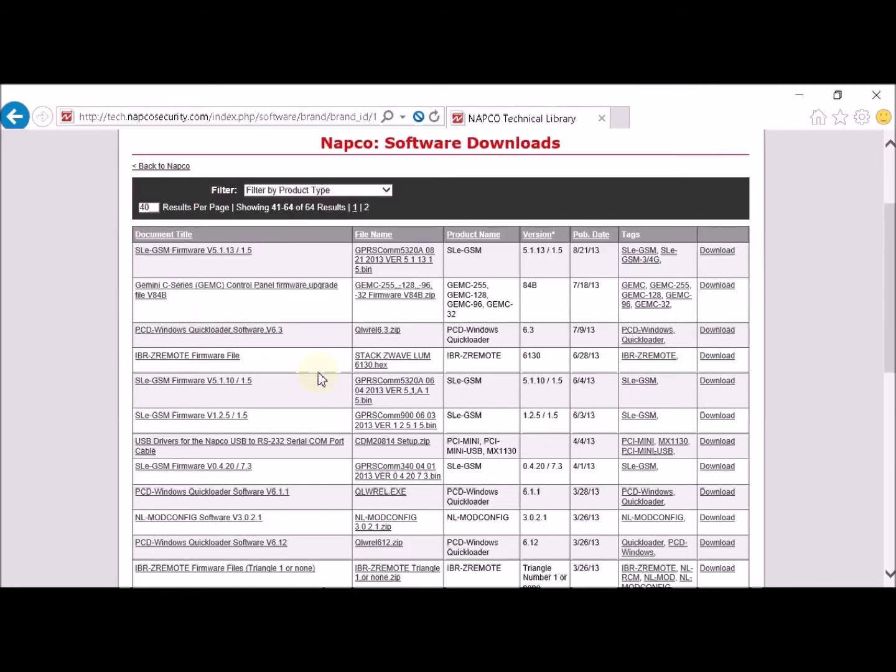
click(161, 445)
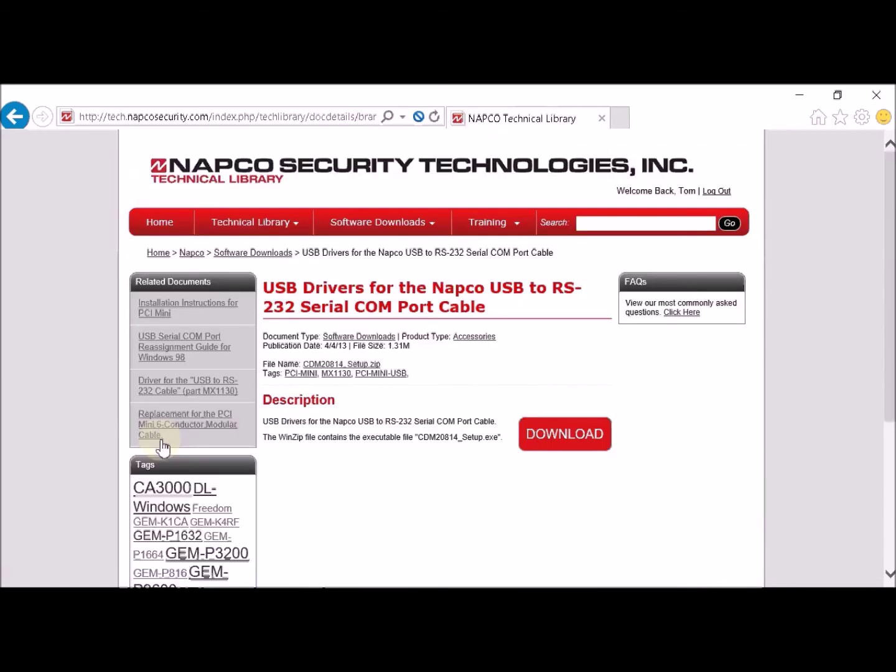
click(567, 437)
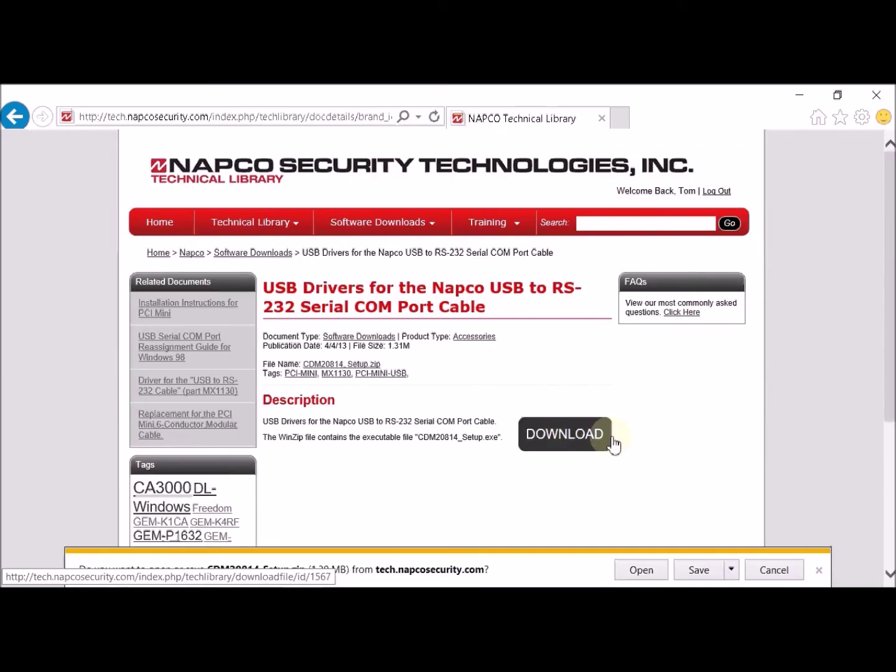
click(645, 577)
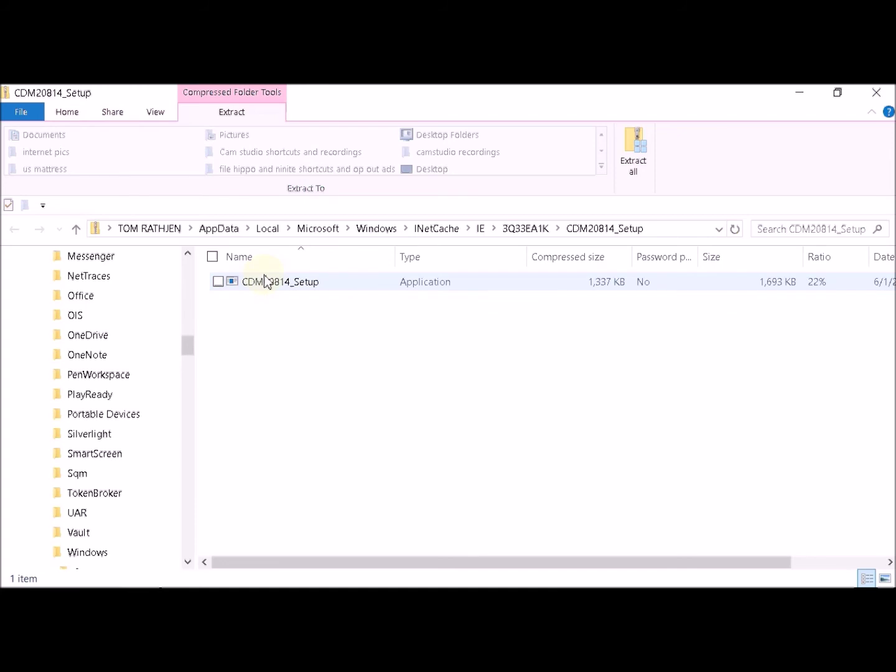
- Run CDM20814_Setup to install the FTDI CDM driver, then close the zip folder
click(295, 286)
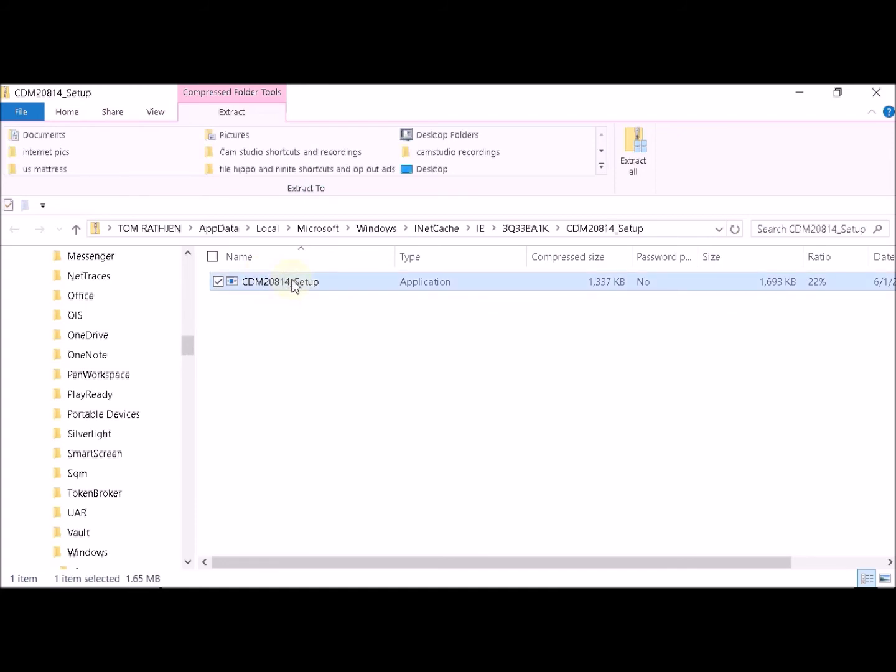
double_click(295, 285)
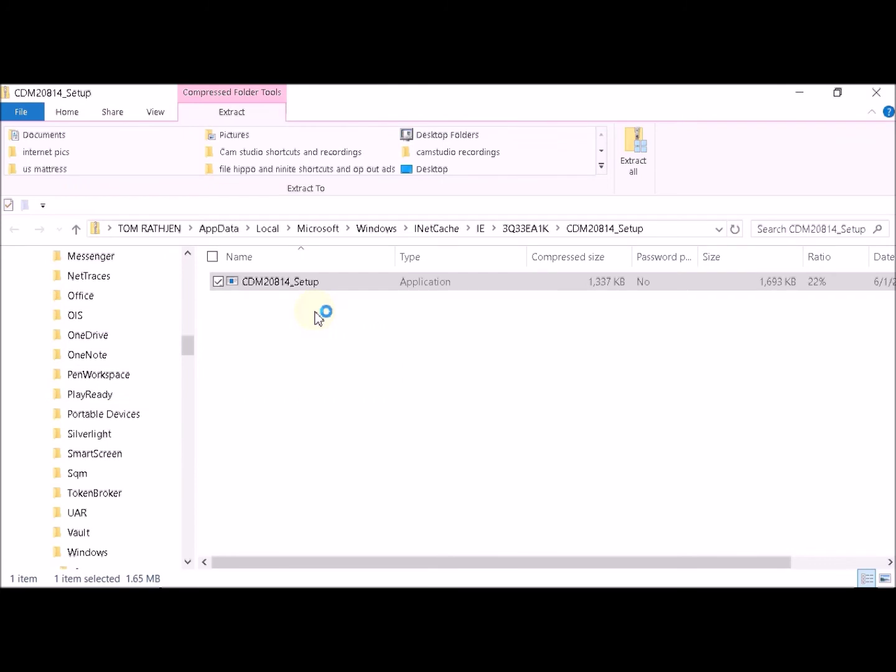
click(877, 95)
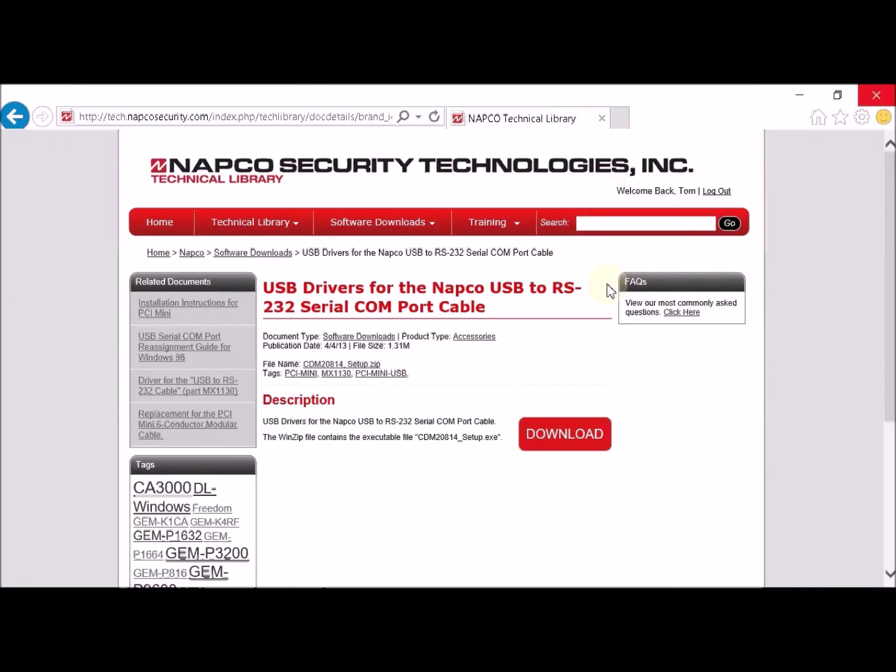
- Log out of the Technical Library, close the browser, and start Quickloader from its desktop shortcut
click(730, 192)
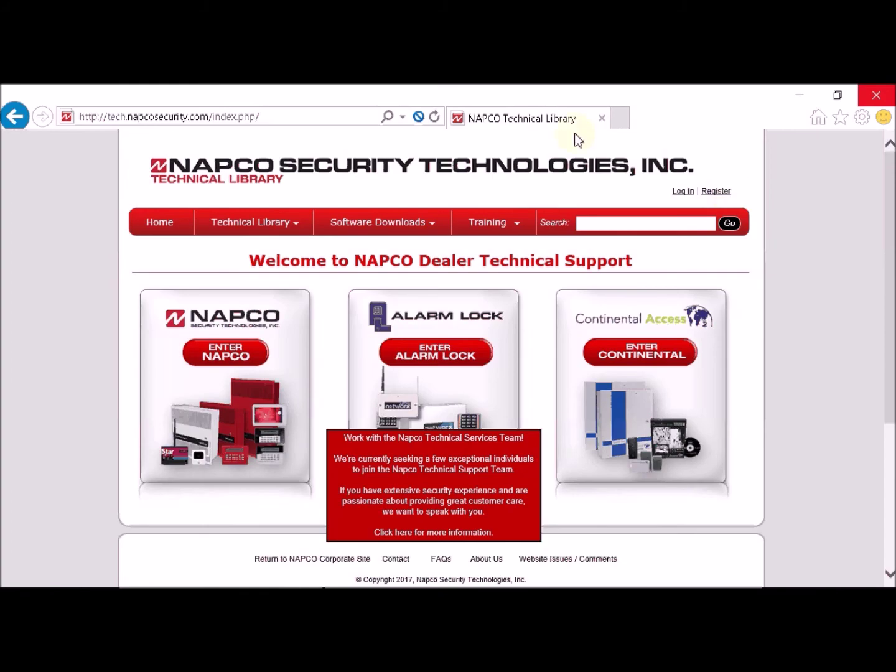
click(602, 118)
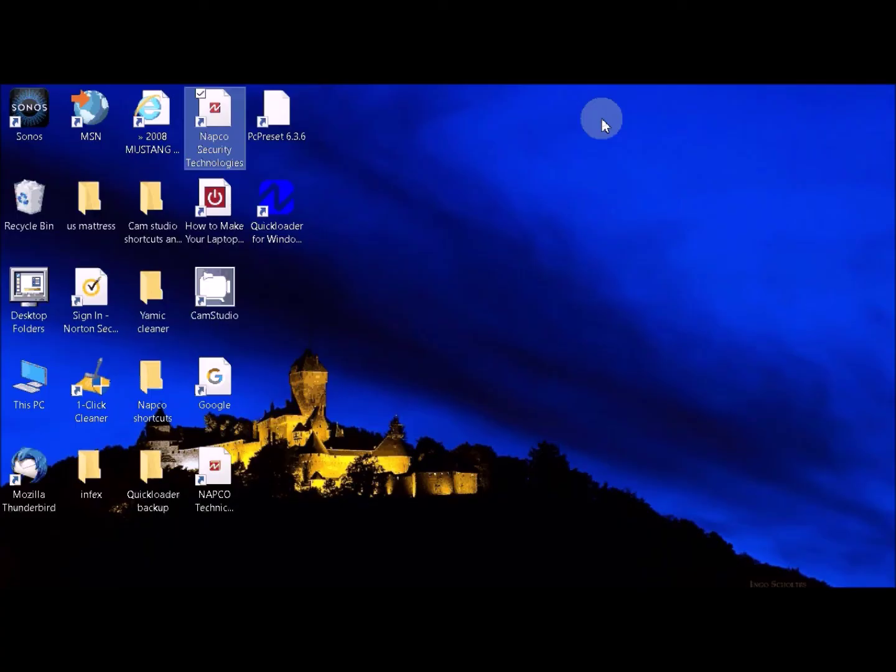
click(270, 215)
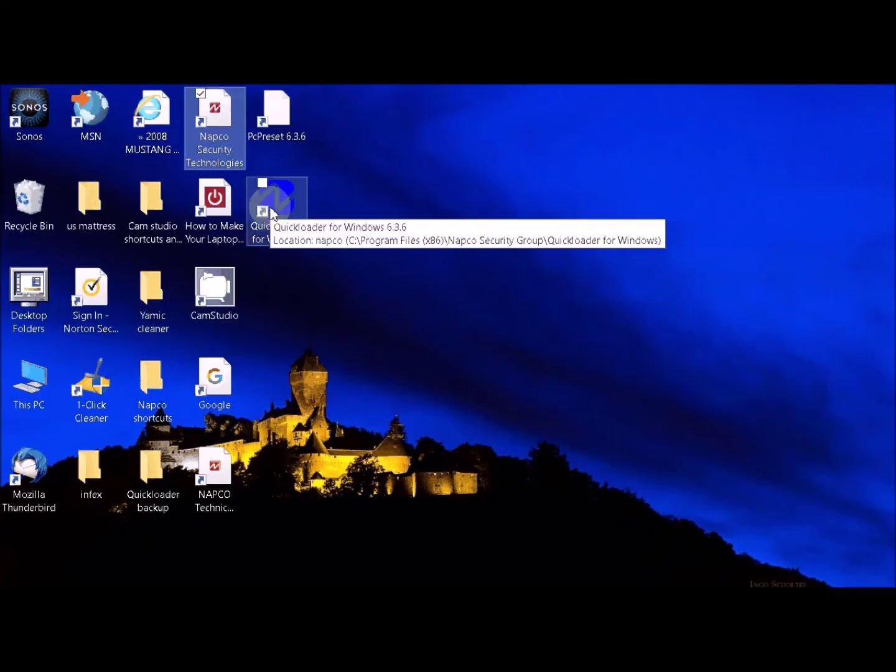
click(273, 214)
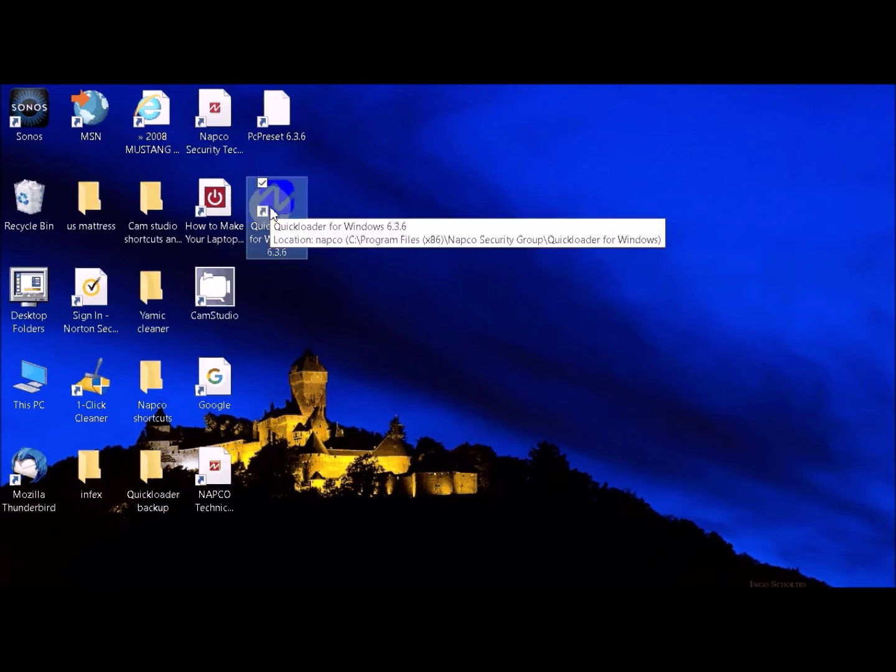
double_click(272, 213)
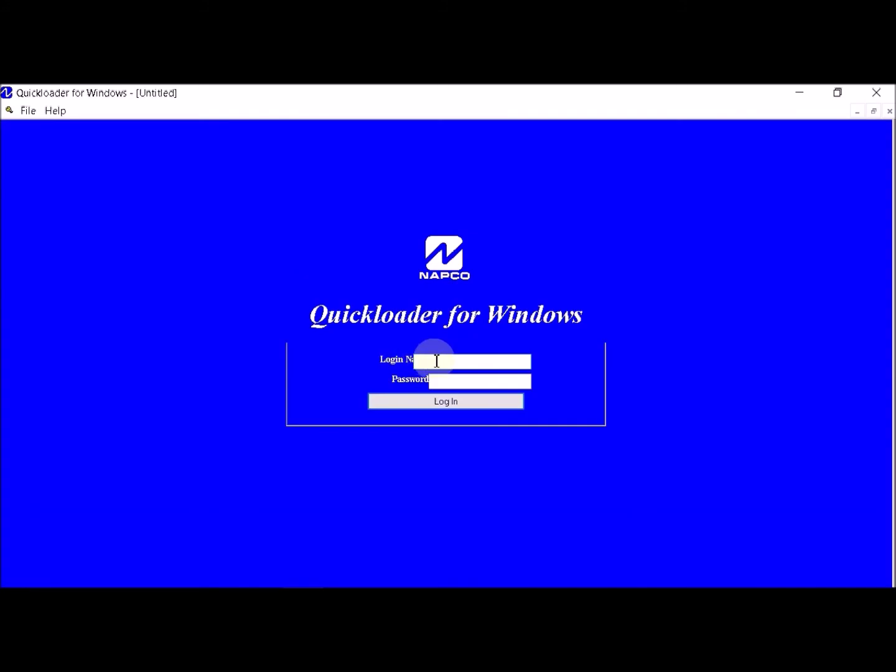
- Log in with login name 'master' and the account password, then retype the password as the dealer password
click(437, 361)
text(master)
click(452, 378)
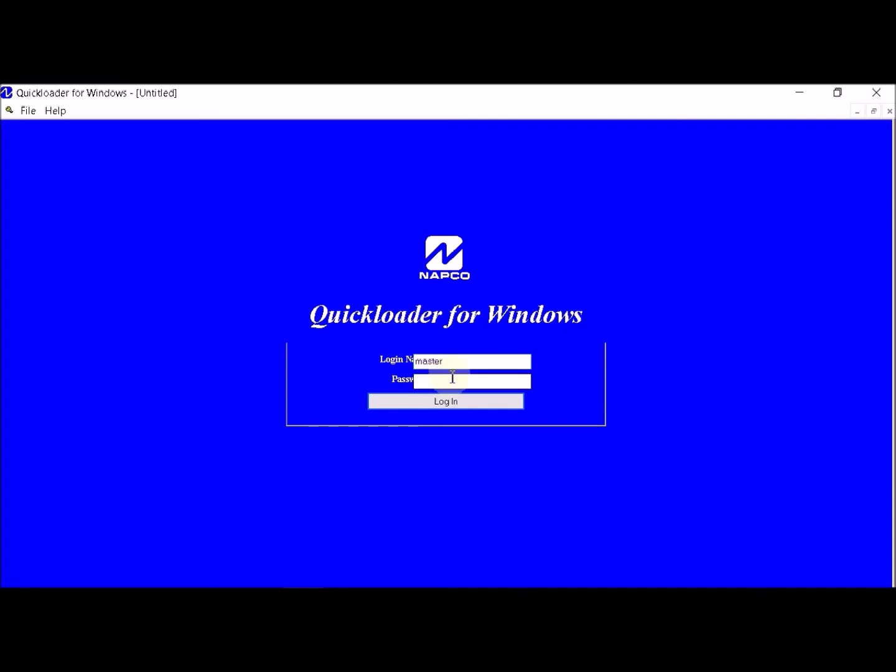
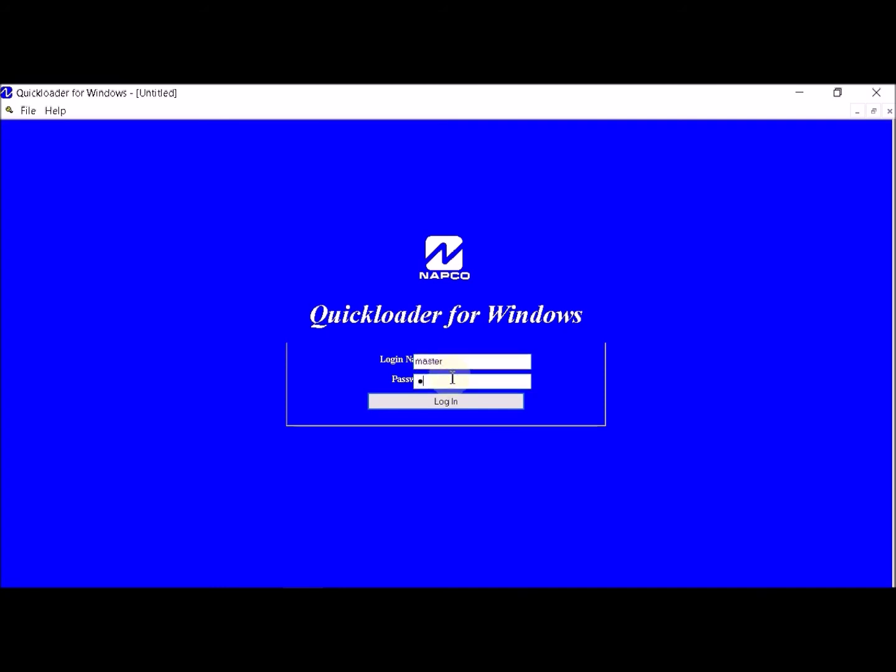
key(Return)
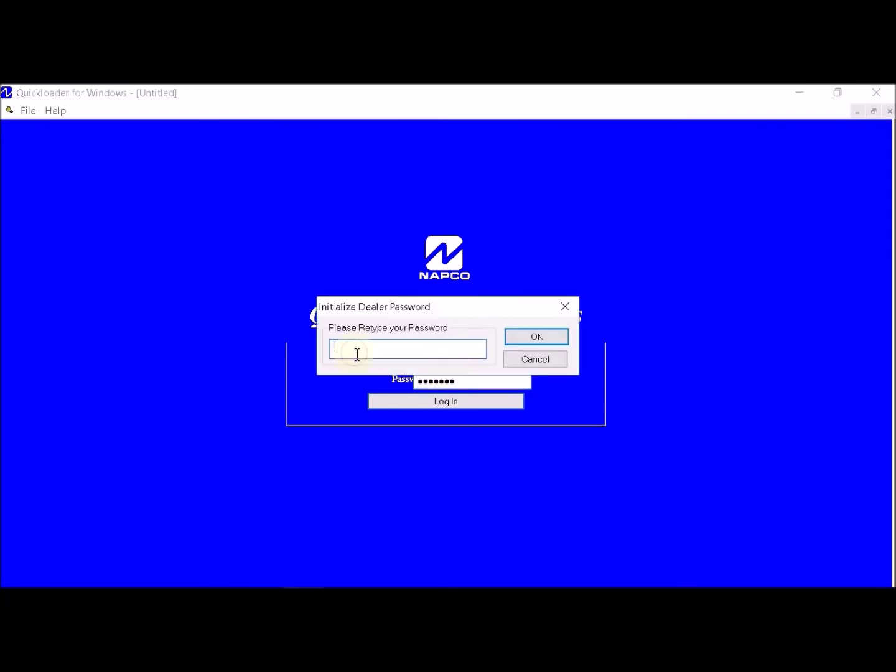
- Confirm the dealer password and agree to define the undefined PCI and Modem ports now
click(538, 337)
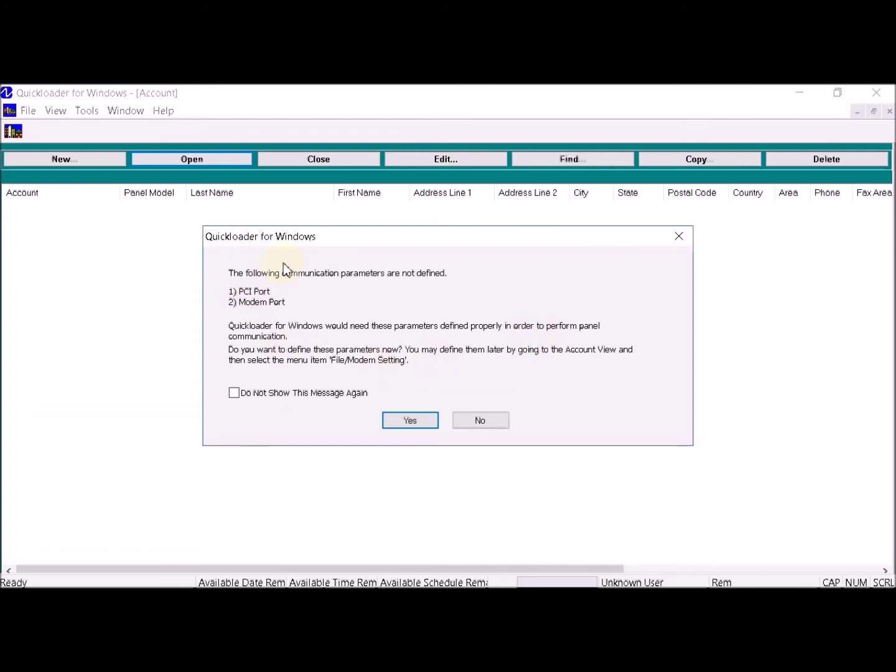
click(405, 423)
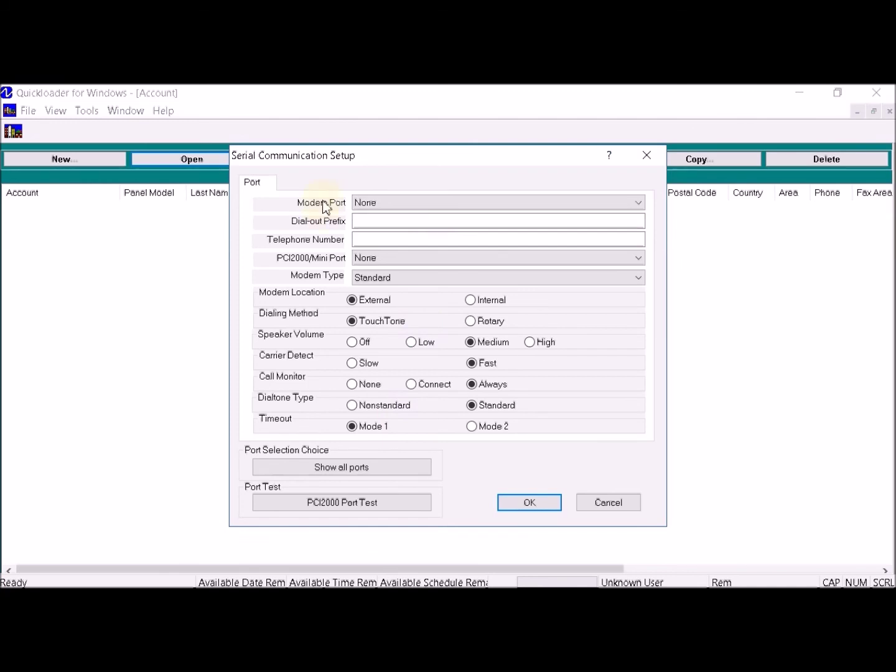
- With all ports listed, set PCI2000/Mini Port to Com 3, save, and dismiss the What's New notice
click(359, 211)
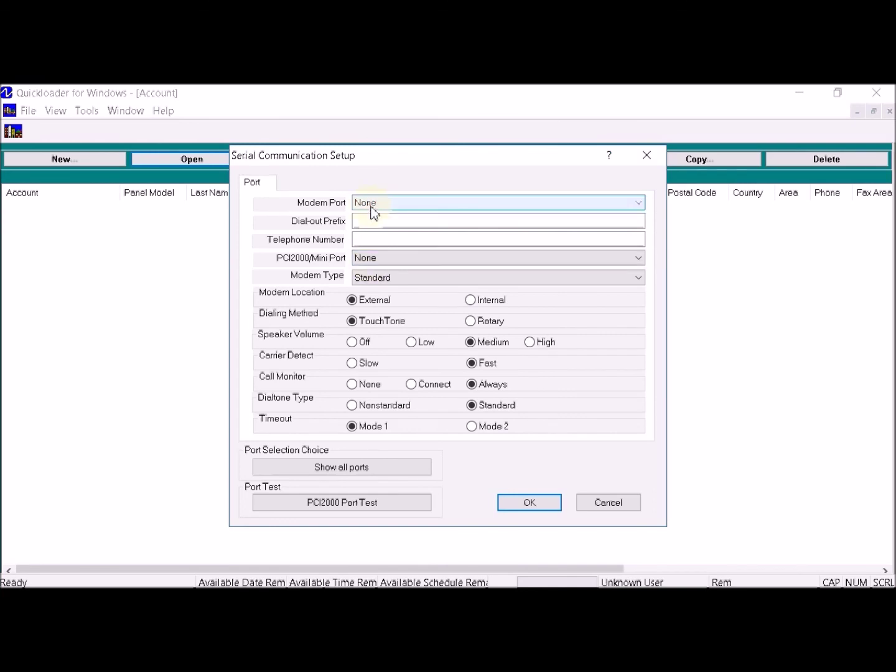
click(635, 260)
click(635, 263)
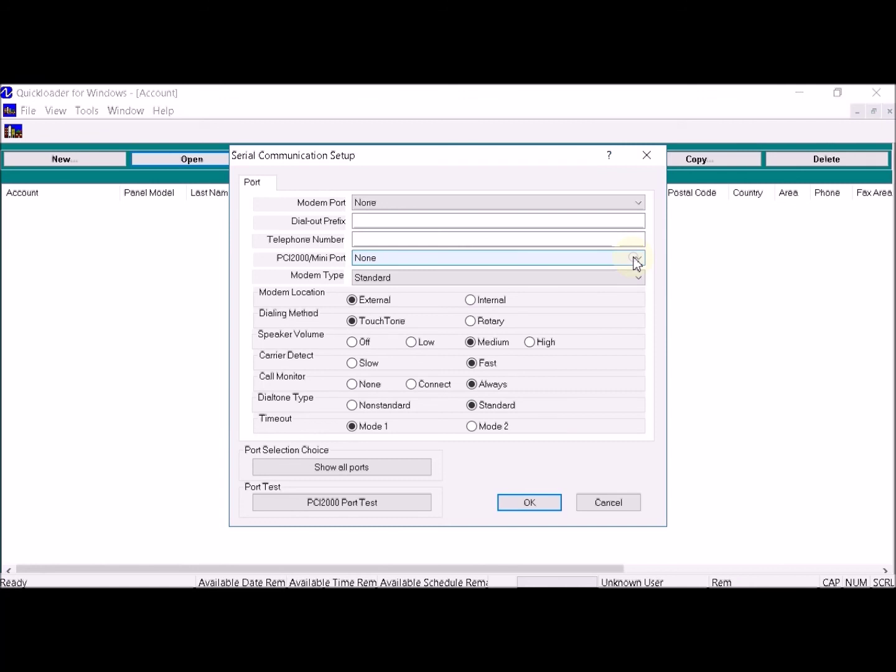
click(363, 472)
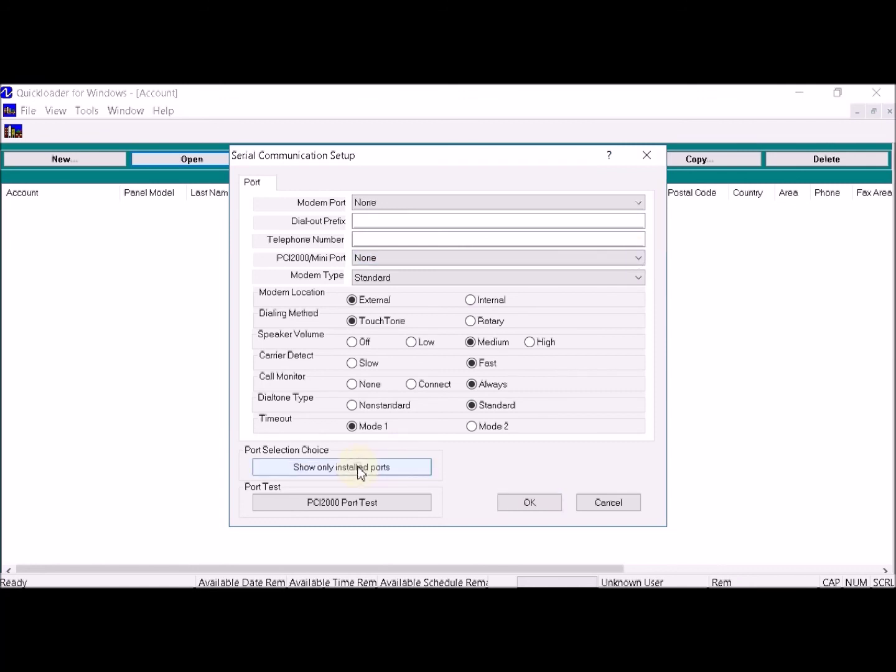
click(533, 258)
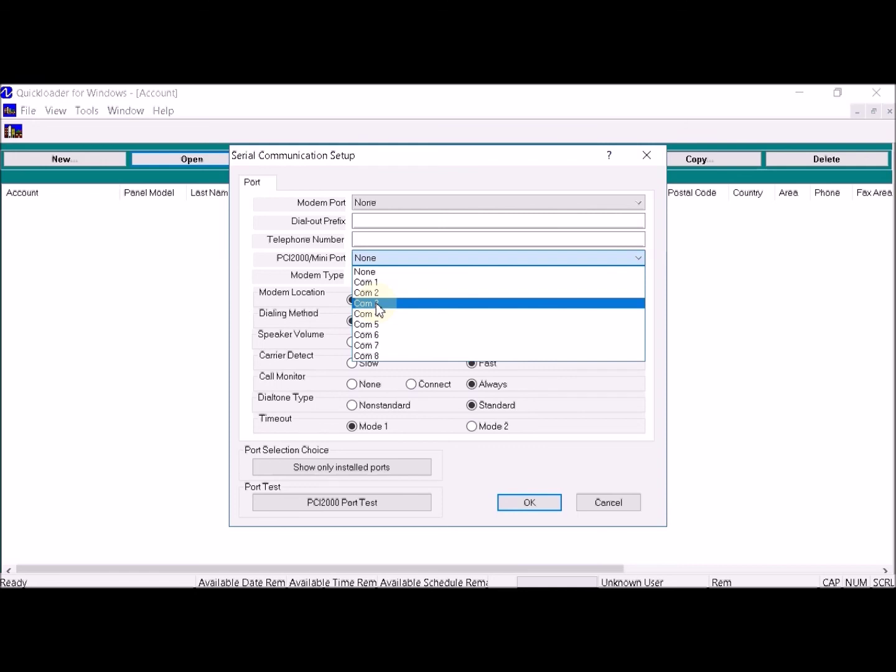
click(376, 303)
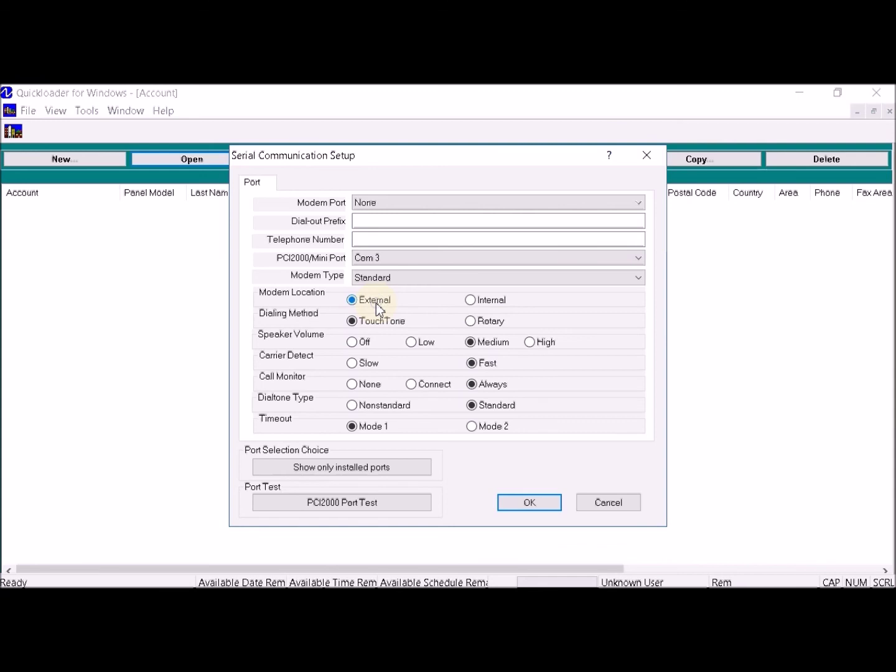
click(524, 501)
click(565, 494)
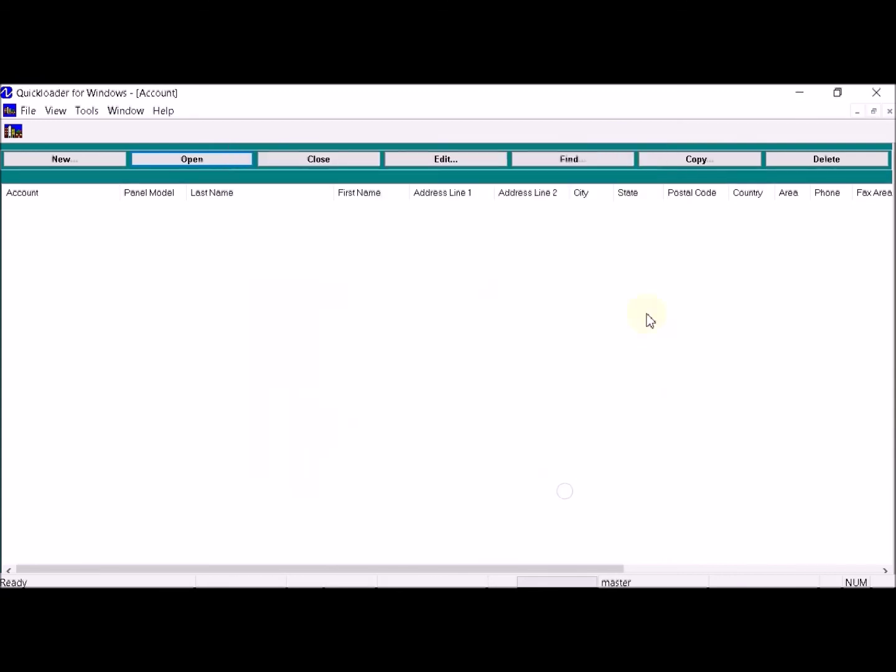